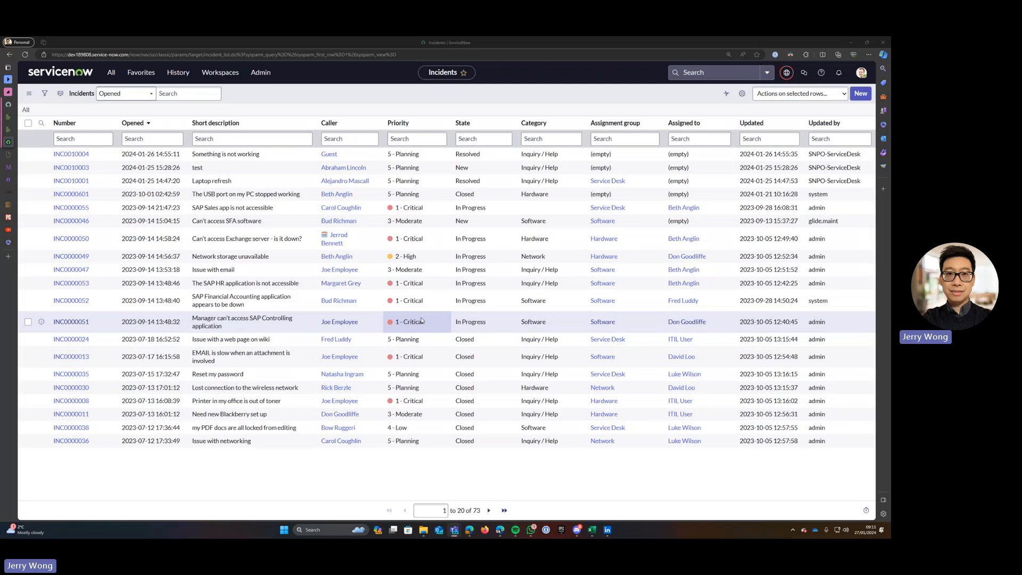
# Use the Number column header's context menu to reach the Incident table's Import page.
pyautogui.moveTo(2, 144)
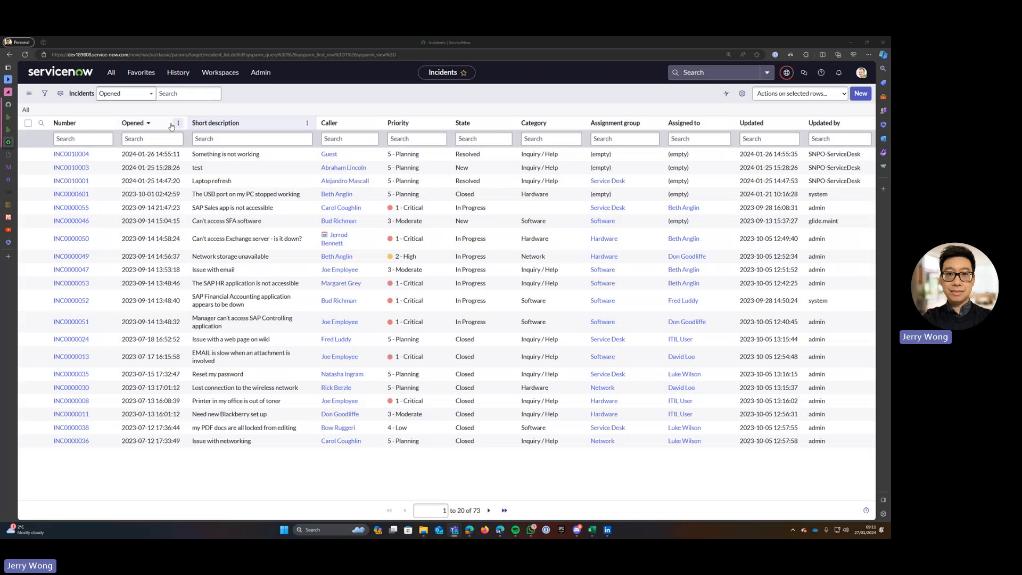
pyautogui.rightClick(74, 124)
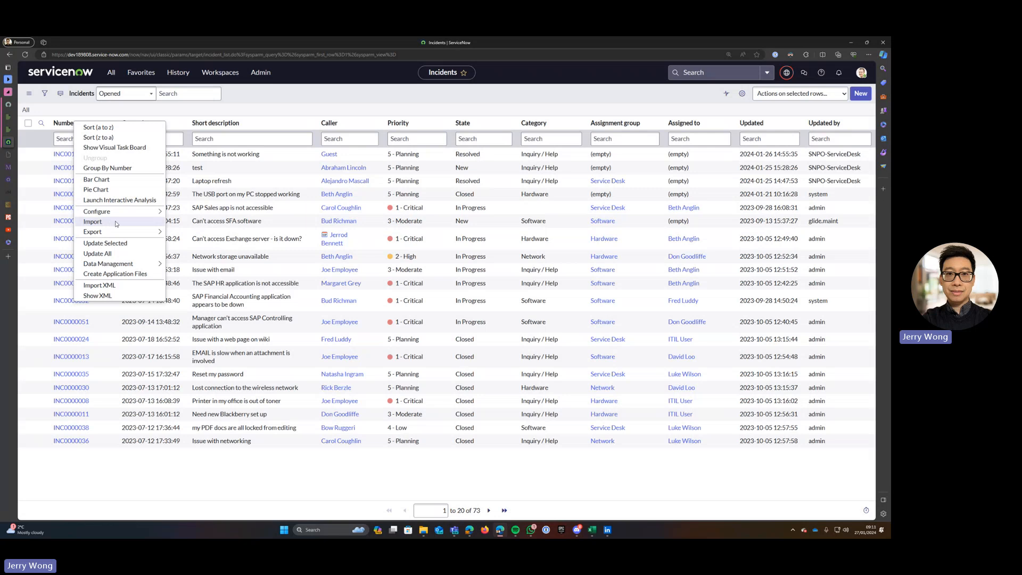
pyautogui.click(92, 222)
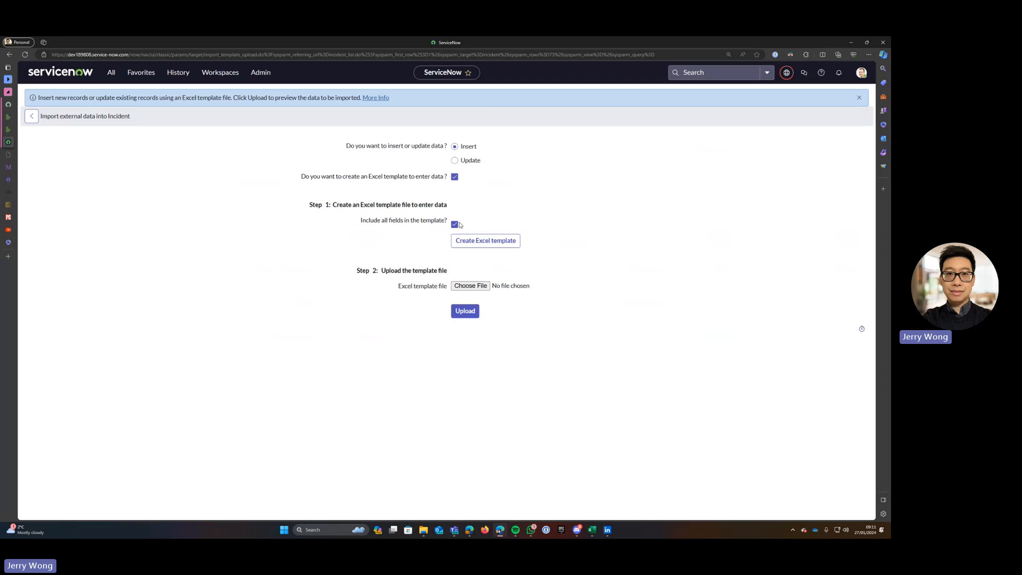
# Generate the all-fields Excel template, download it, and open incident.xlsx in Excel.
pyautogui.click(478, 244)
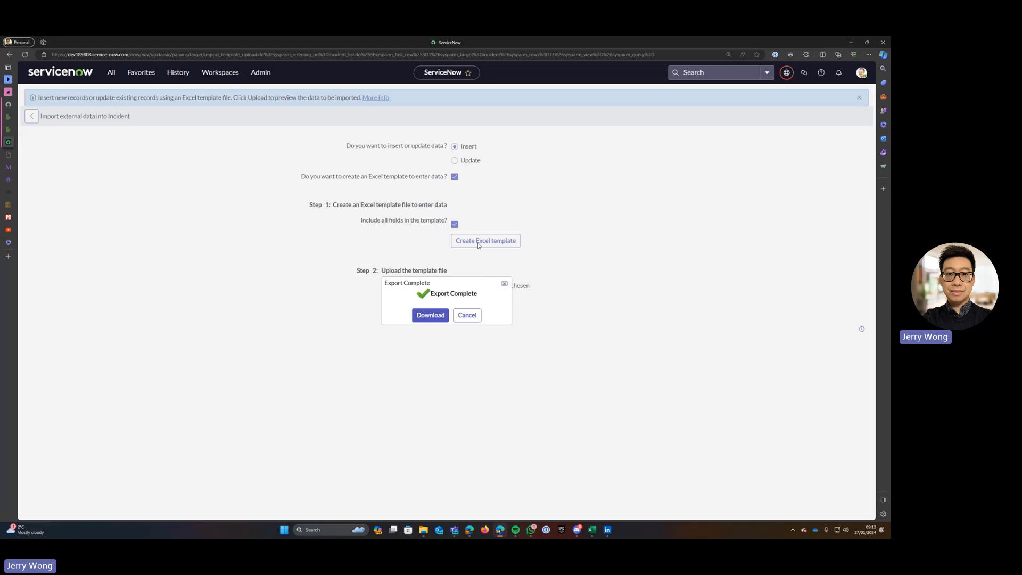
pyautogui.click(432, 315)
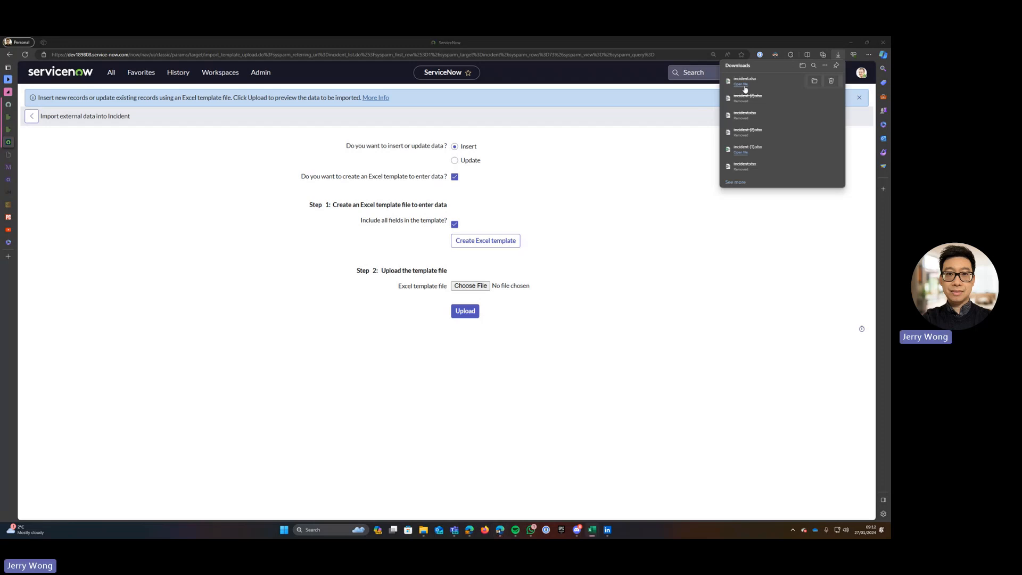
pyautogui.click(744, 85)
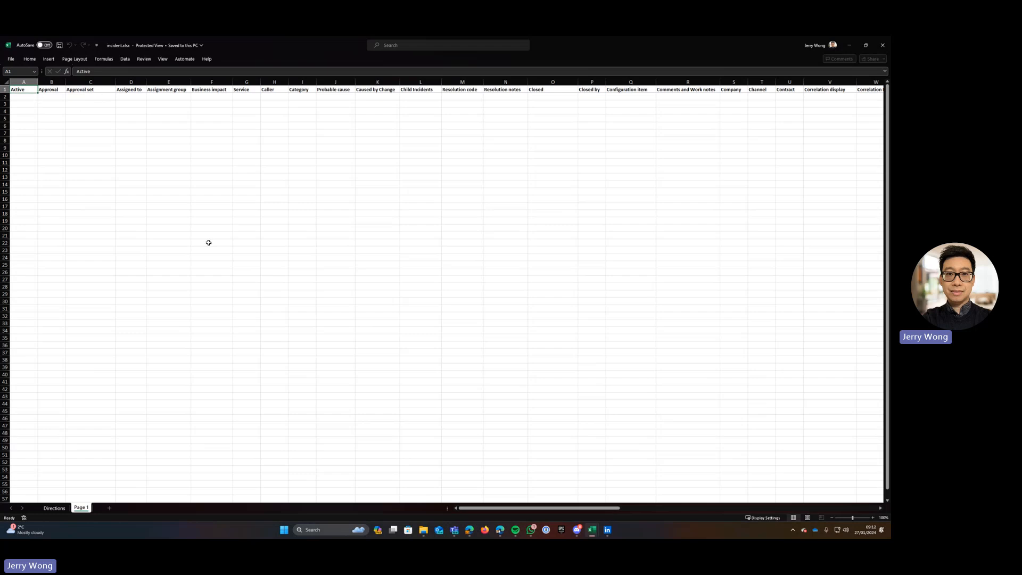
# Zoom in to review incident.xlsx column headers, then minimize incident.xlsx and incident (2).xlsx.
pyautogui.click(872, 518)
pyautogui.click(872, 518)
pyautogui.click(871, 517)
pyautogui.click(871, 517)
pyautogui.click(871, 518)
pyautogui.click(872, 518)
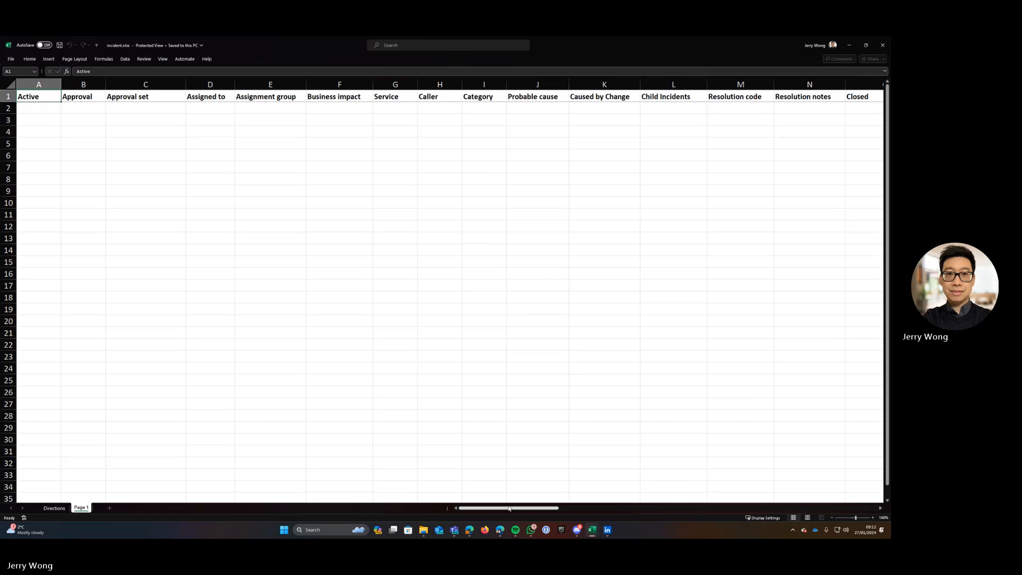
pyautogui.moveTo(510, 509); pyautogui.dragTo(741, 507)
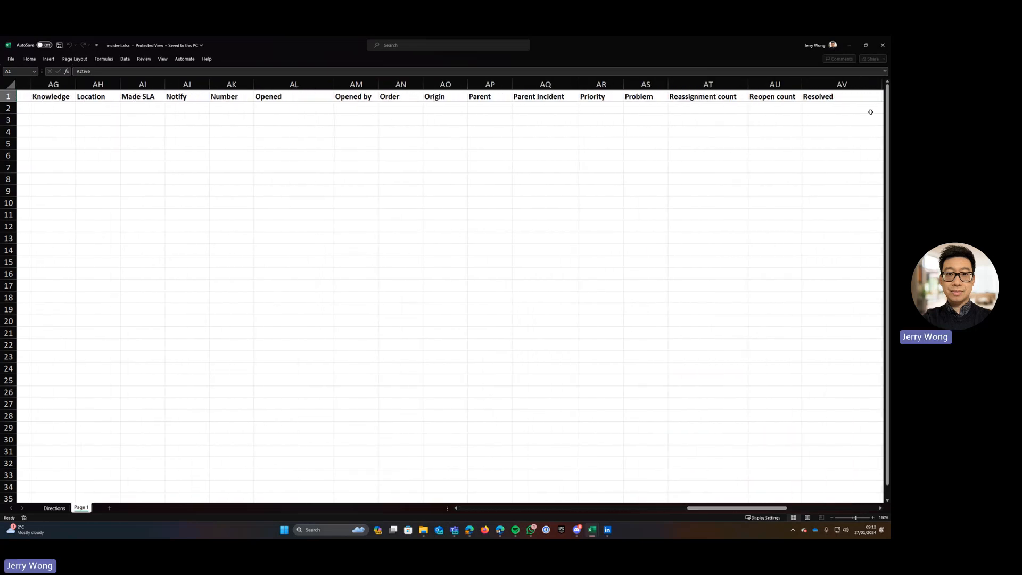
pyautogui.click(850, 48)
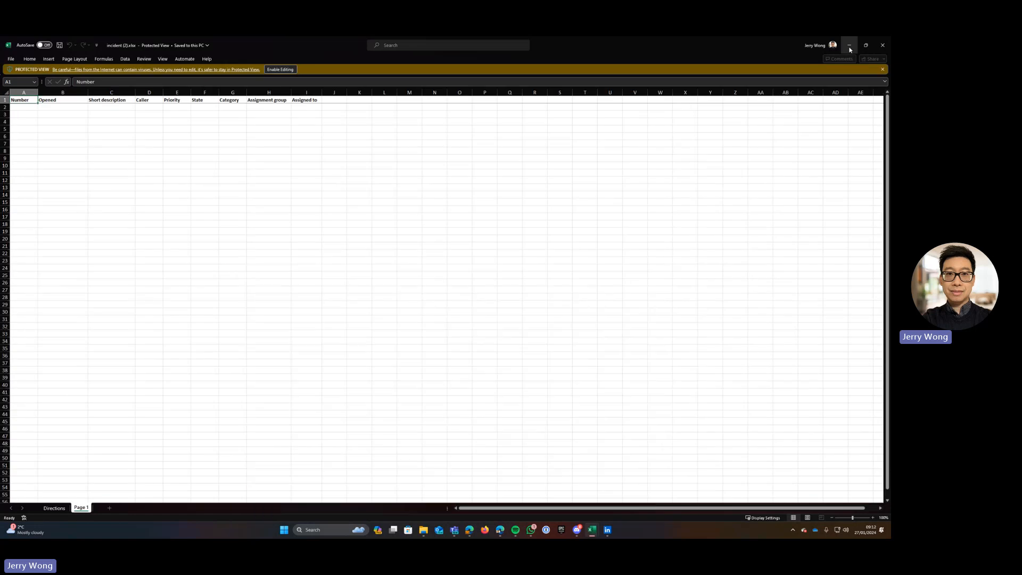
pyautogui.click(849, 46)
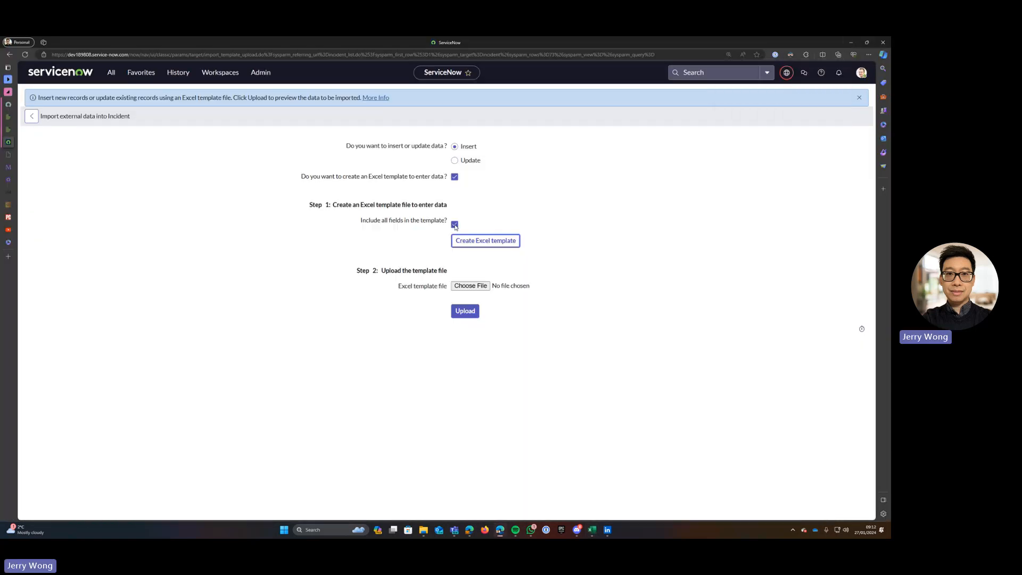
# Without all fields, create, download and open the nine-column template incident (2).xlsx.
pyautogui.click(455, 226)
pyautogui.click(511, 244)
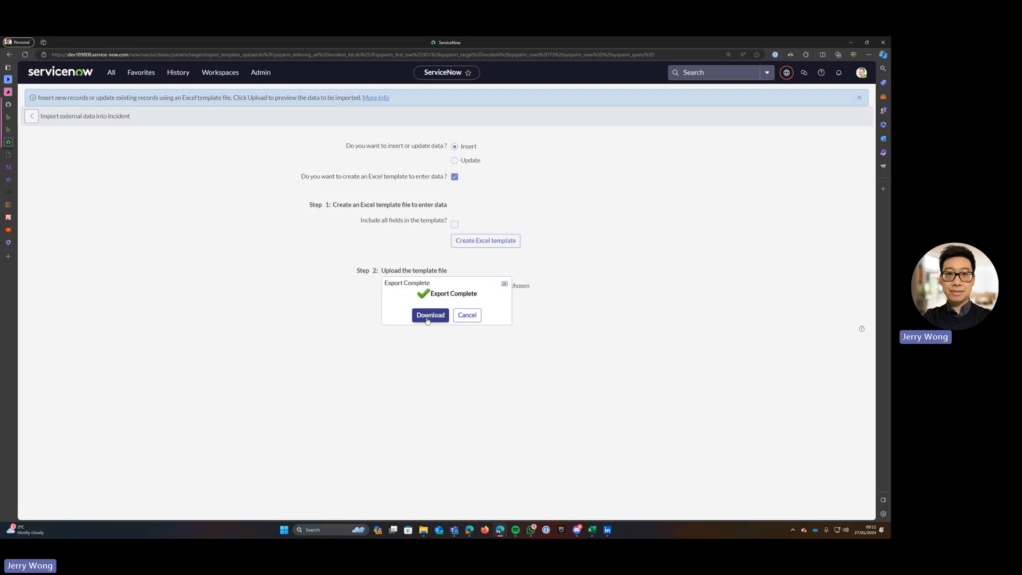
pyautogui.click(429, 315)
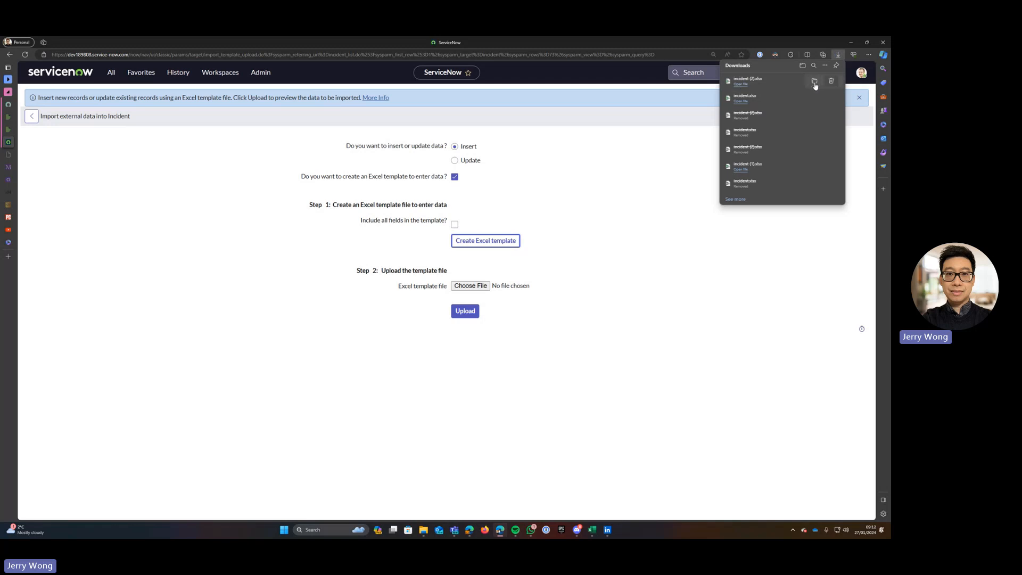
pyautogui.click(742, 84)
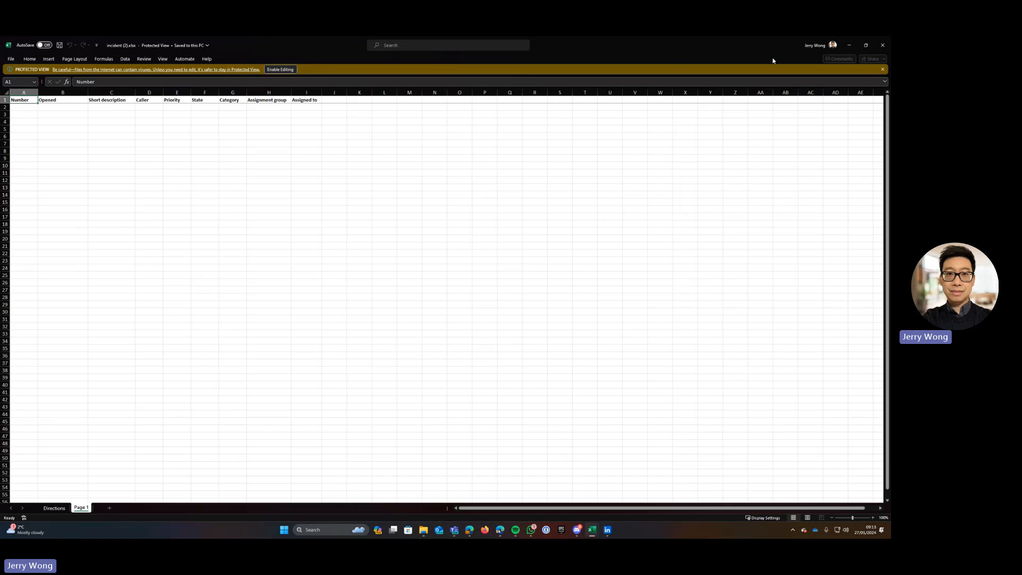
# Switch to the filled incident (1).xlsx workbook containing the test incidents.
pyautogui.moveTo(594, 534)
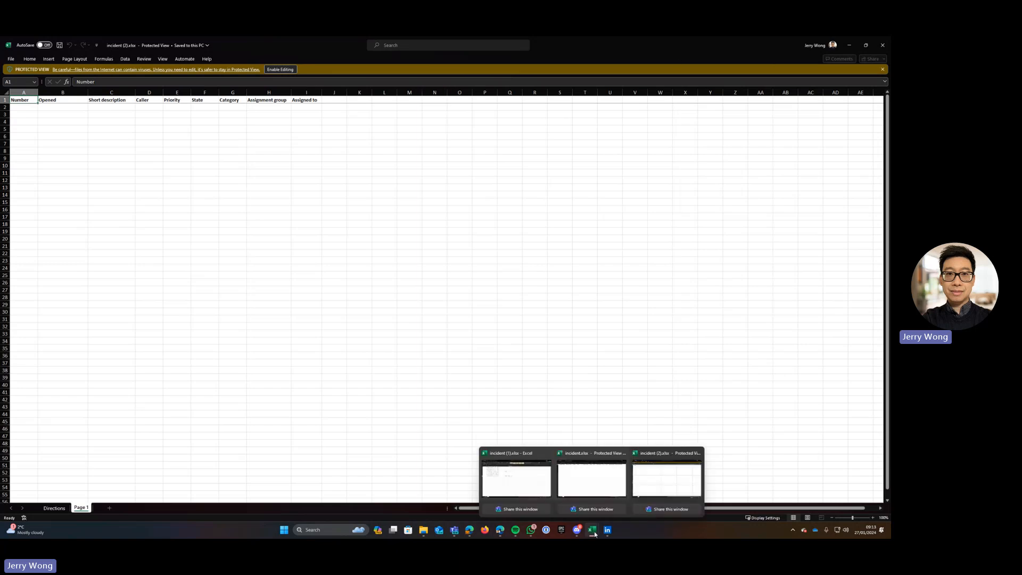
pyautogui.click(512, 467)
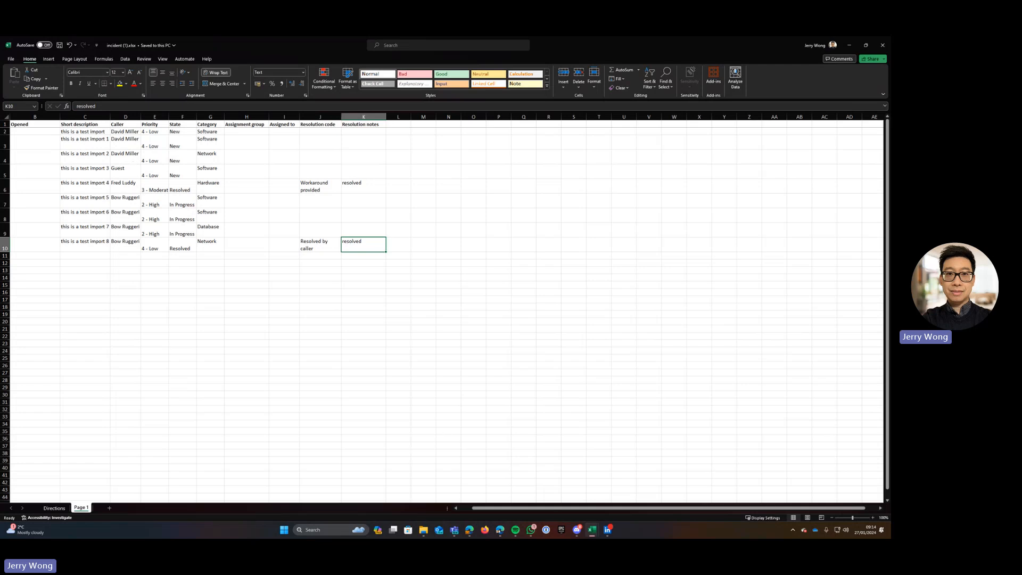
# Back on the ServiceNow import page, choose incident (1).xlsx and upload it.
pyautogui.moveTo(500, 530)
pyautogui.click(508, 486)
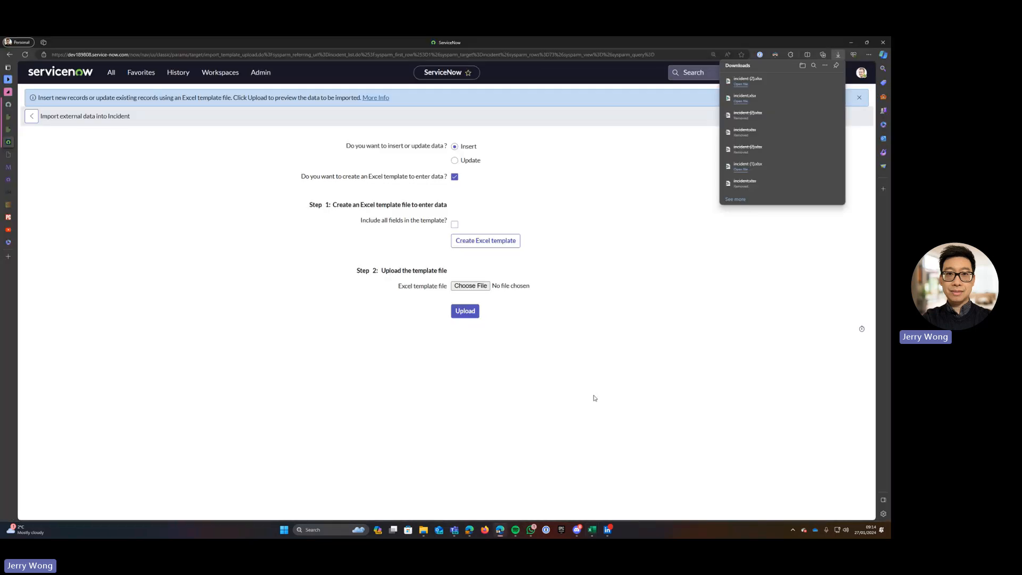
pyautogui.click(469, 287)
pyautogui.doubleClick(126, 125)
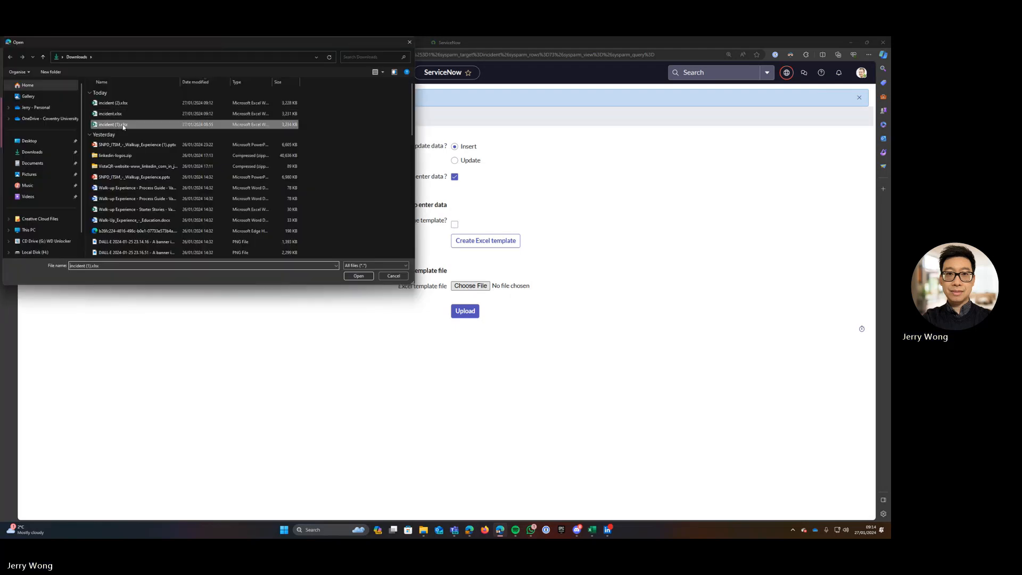
pyautogui.click(466, 312)
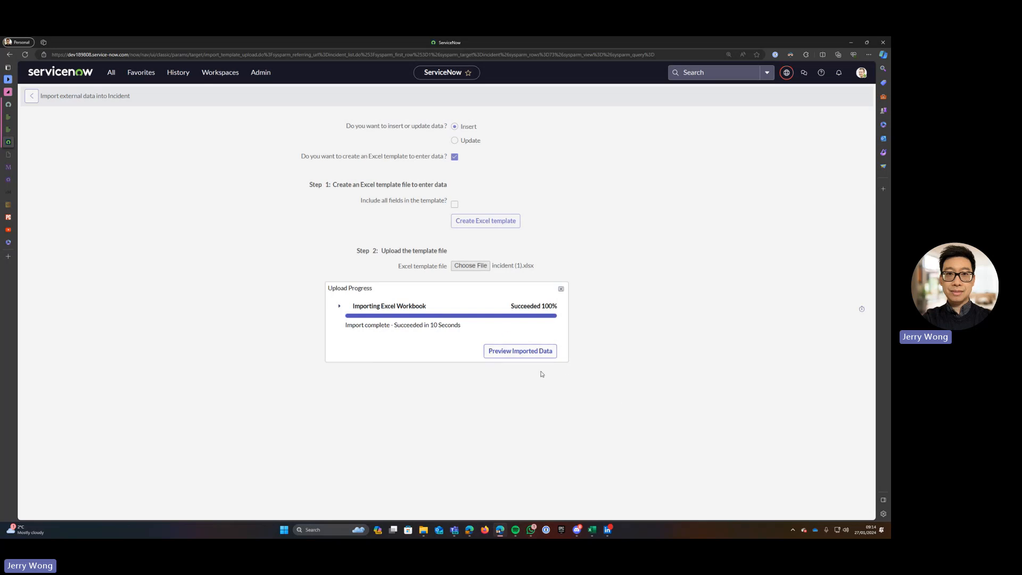
# Preview import set ISET0010007, quick-view row 0's values, and scroll through rows 0–8.
pyautogui.click(522, 360)
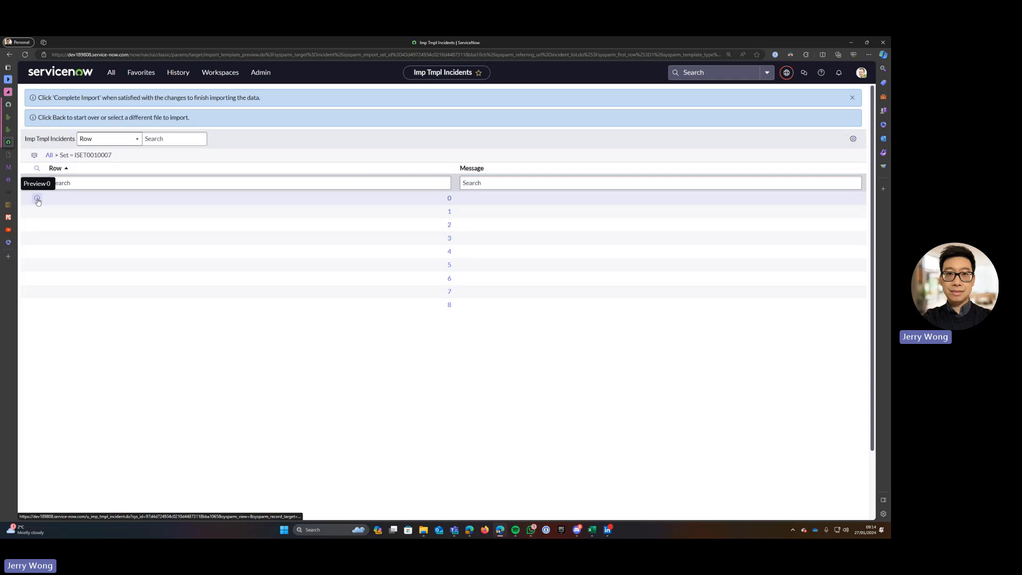
pyautogui.click(37, 199)
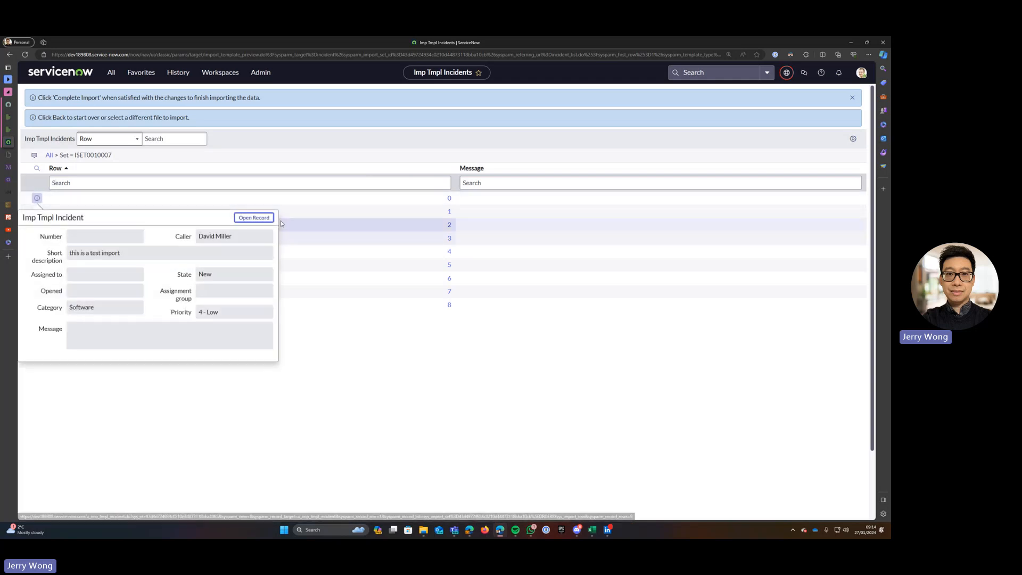
pyautogui.click(480, 408)
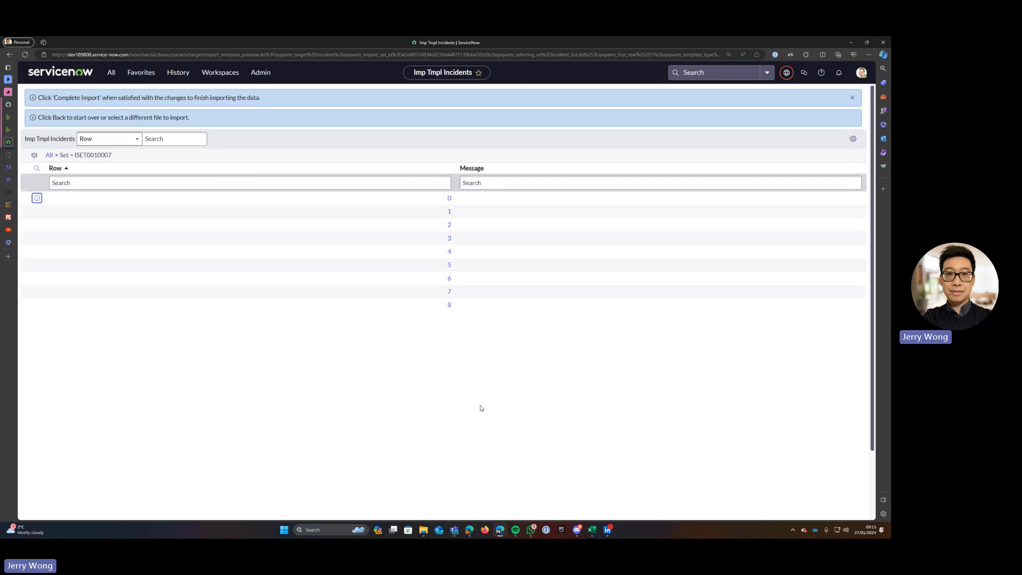
pyautogui.scroll(-2, 481, 408)
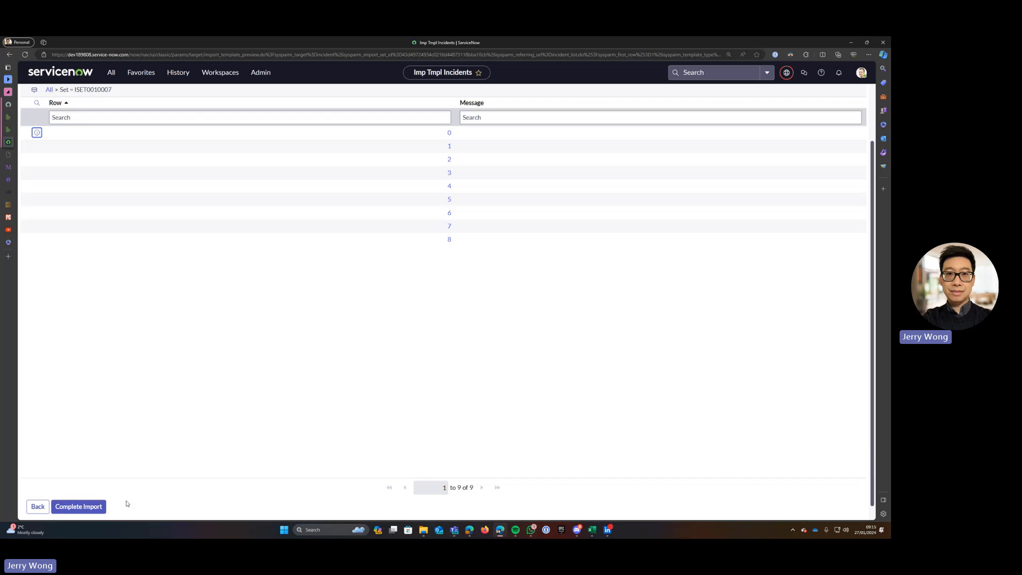
# Complete the import, creating incidents INC0010049 through INC0010057.
pyautogui.click(101, 508)
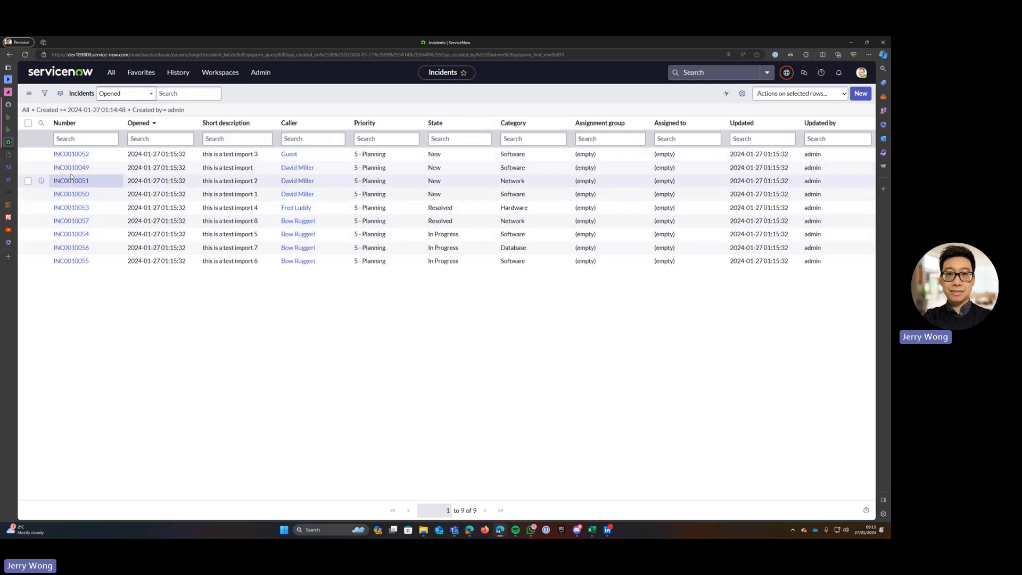
# Open INC0010057's Resolution Information: code Resolved by caller, notes 'resolved'.
pyautogui.click(80, 223)
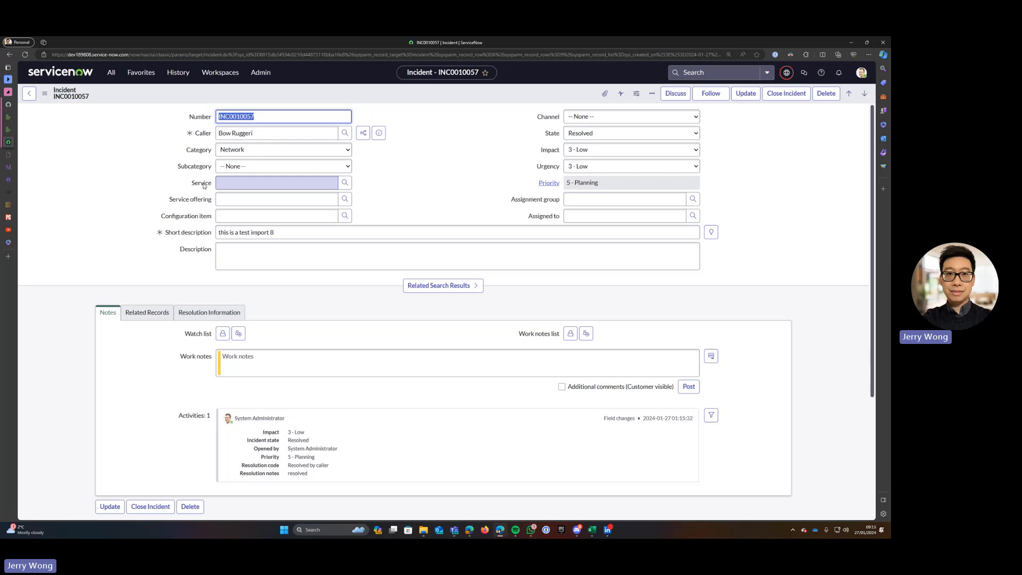
pyautogui.click(207, 313)
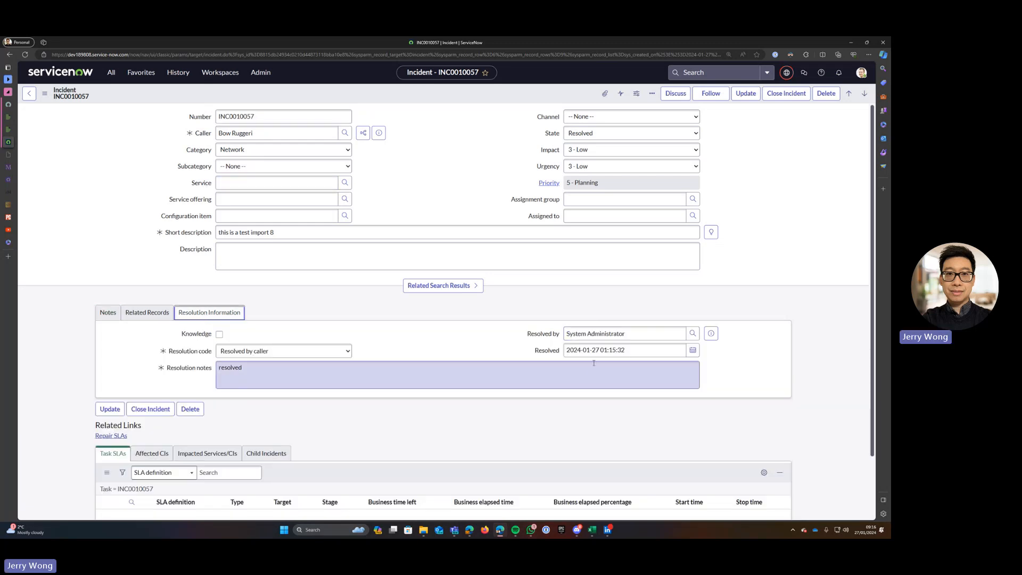
pyautogui.scroll(-1, 594, 363)
pyautogui.scroll(1, 599, 375)
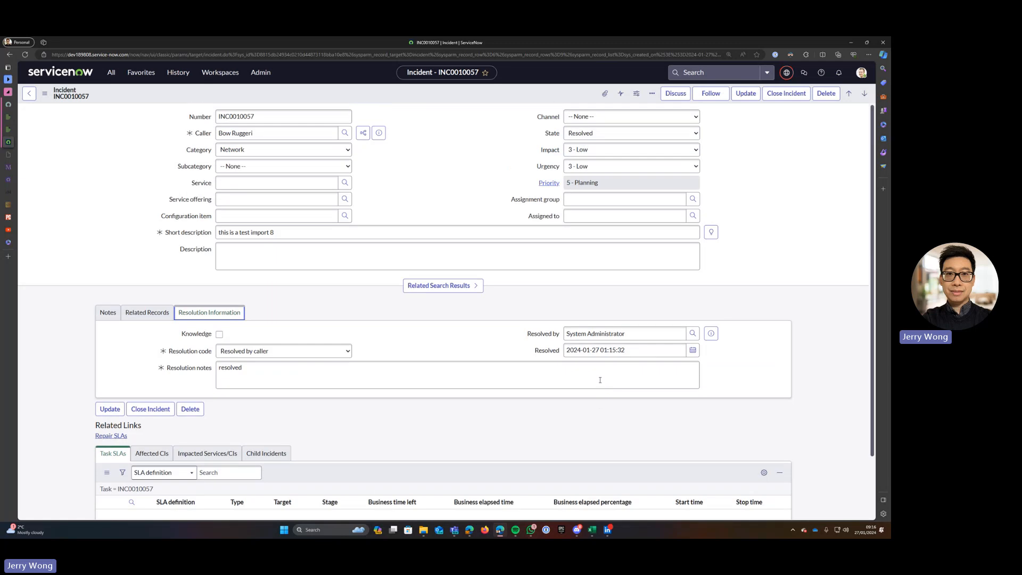